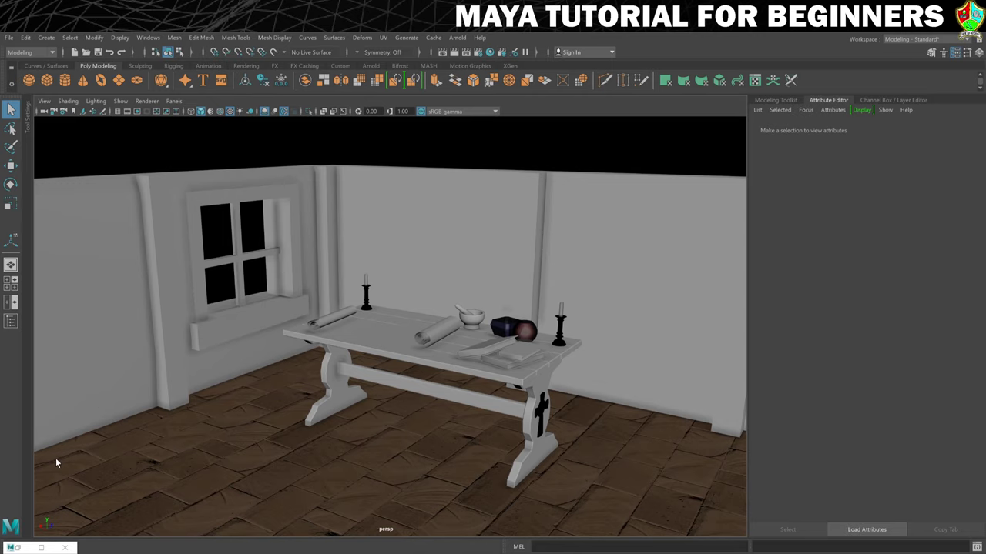
- Restore the minimized Hypershade window so the Arnold shader list is available
left_click(41, 548)
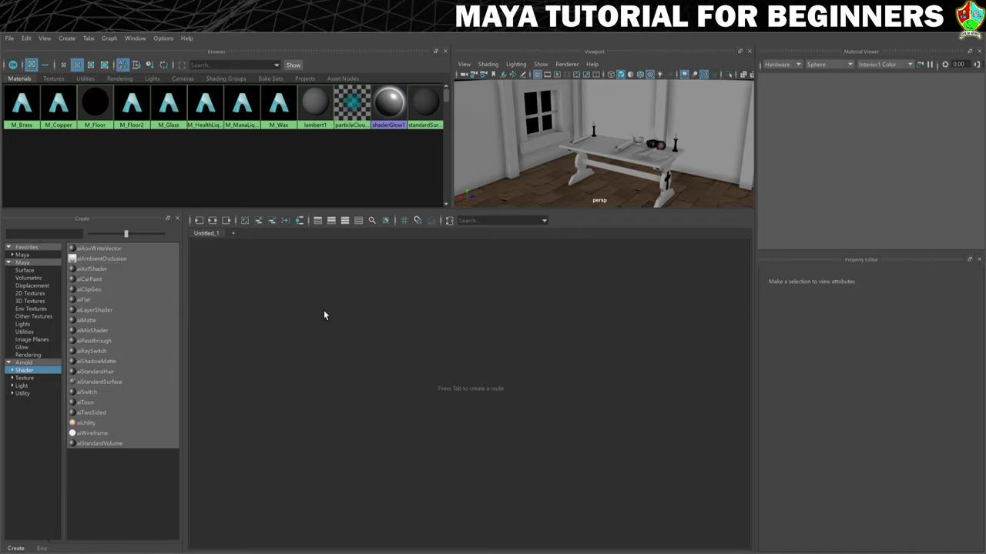
- Create an aiStandardSurface material named M_Wall
left_click(94, 382)
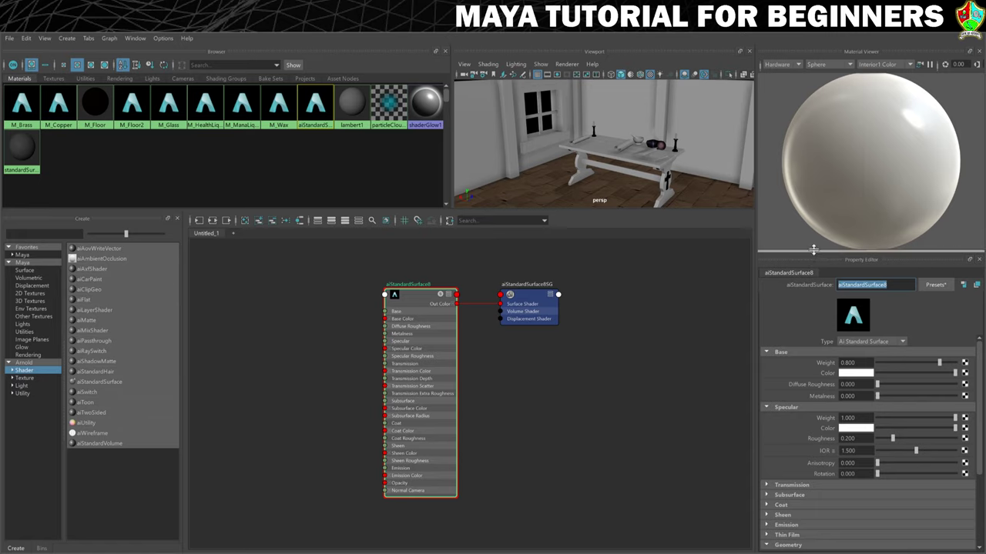
type("M_Wall")
key("Return")
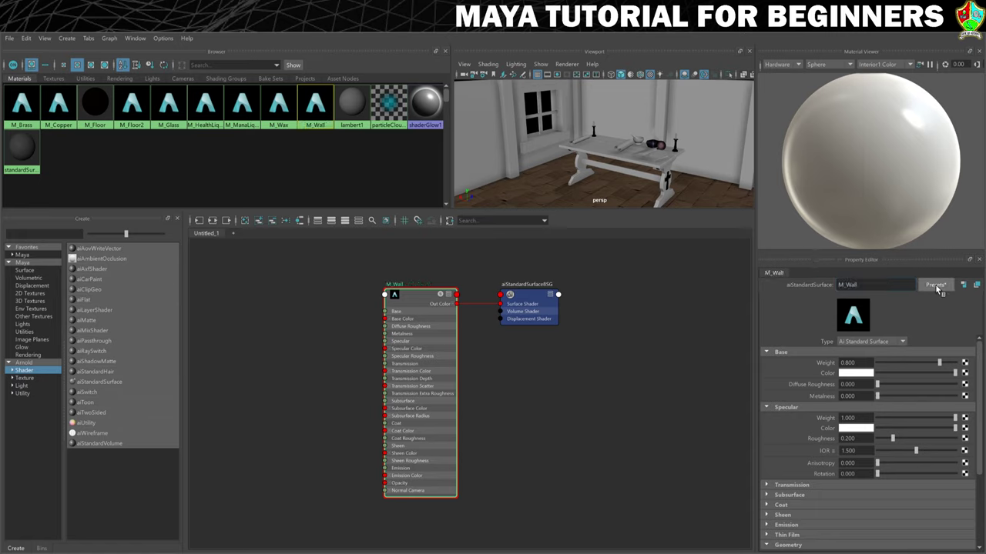
- Replace M_Wall's settings with the Clay preset and start a Base Color texture map
left_click(935, 284)
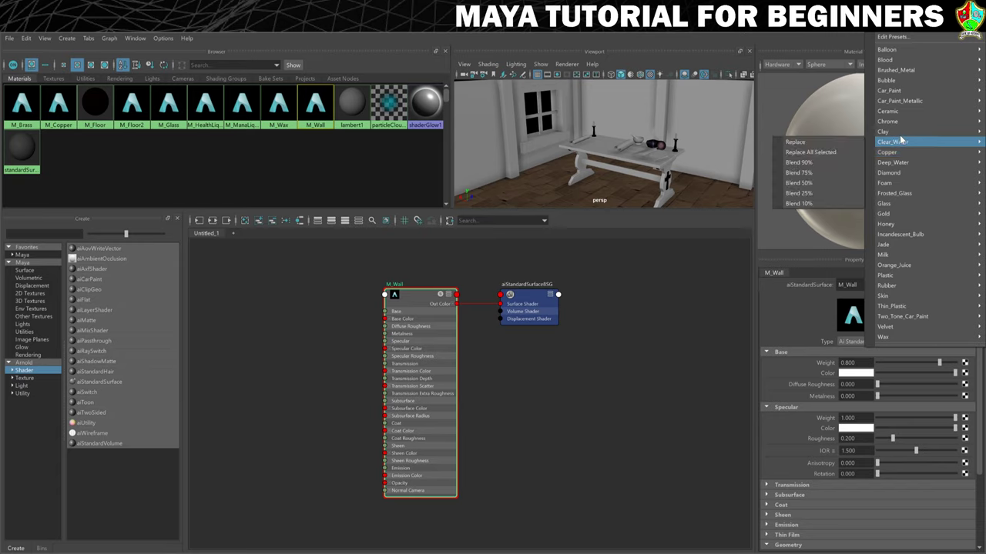
mouse_move(898, 137)
left_click(843, 131)
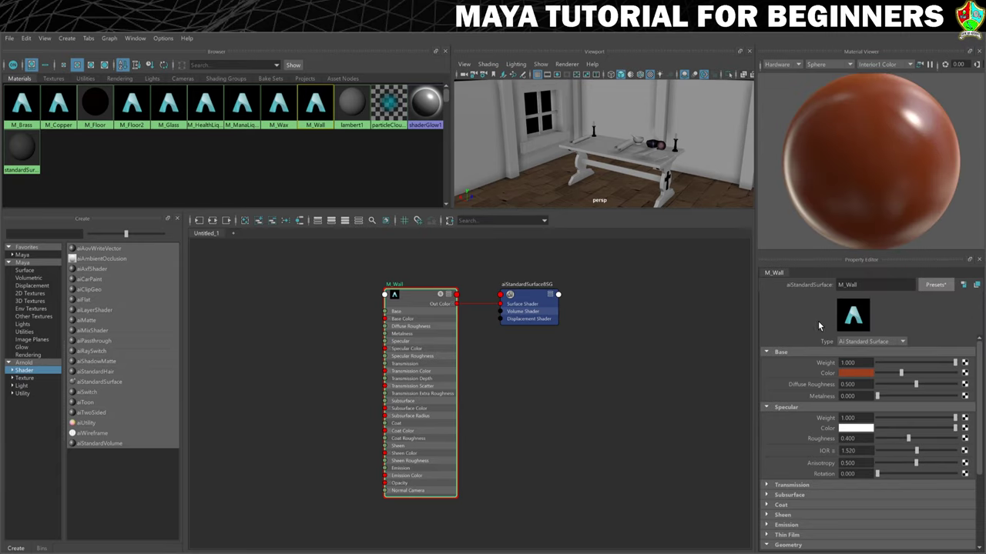
left_click(964, 373)
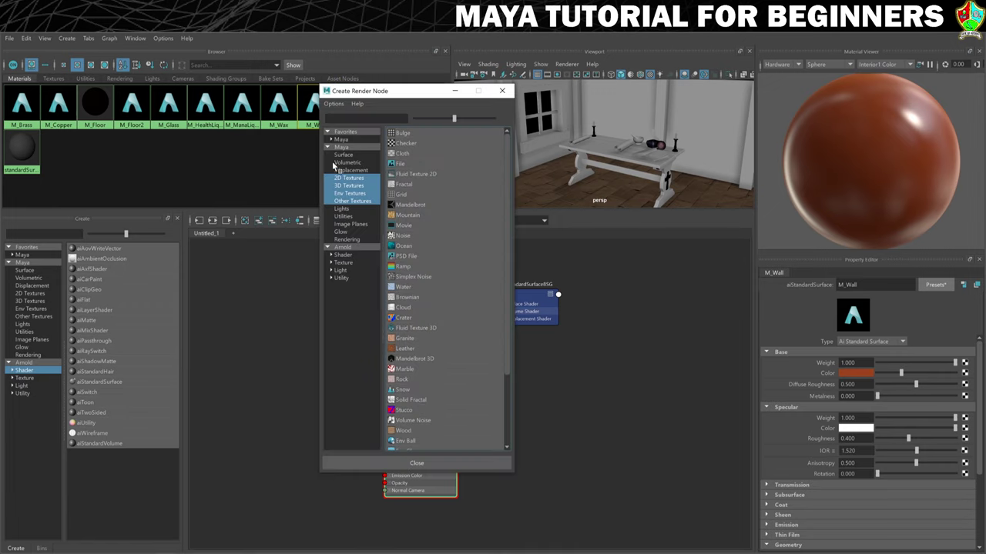
- Create a file texture loading T_Wall_D.jpg for M_Wall and reselect the M_Wall node
left_click(401, 167)
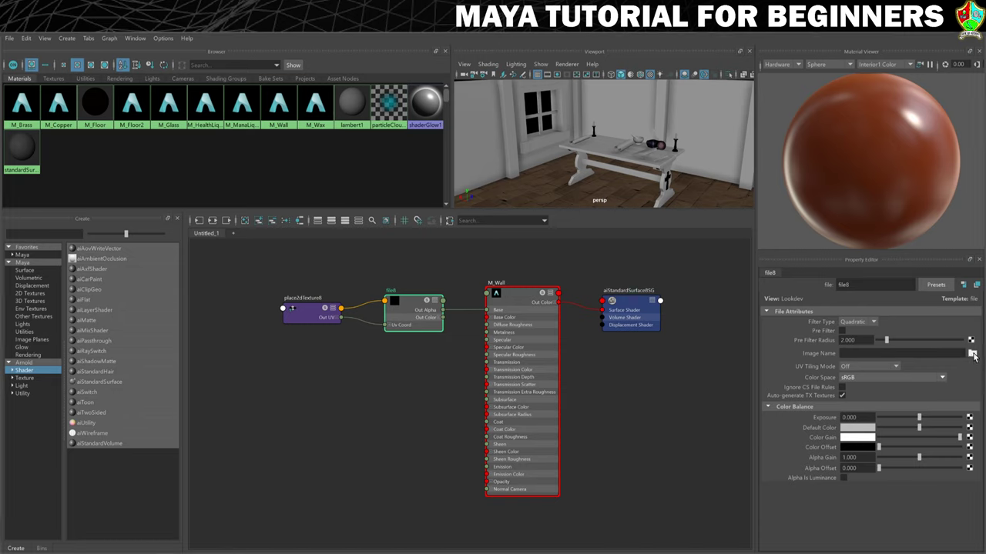
left_click(972, 353)
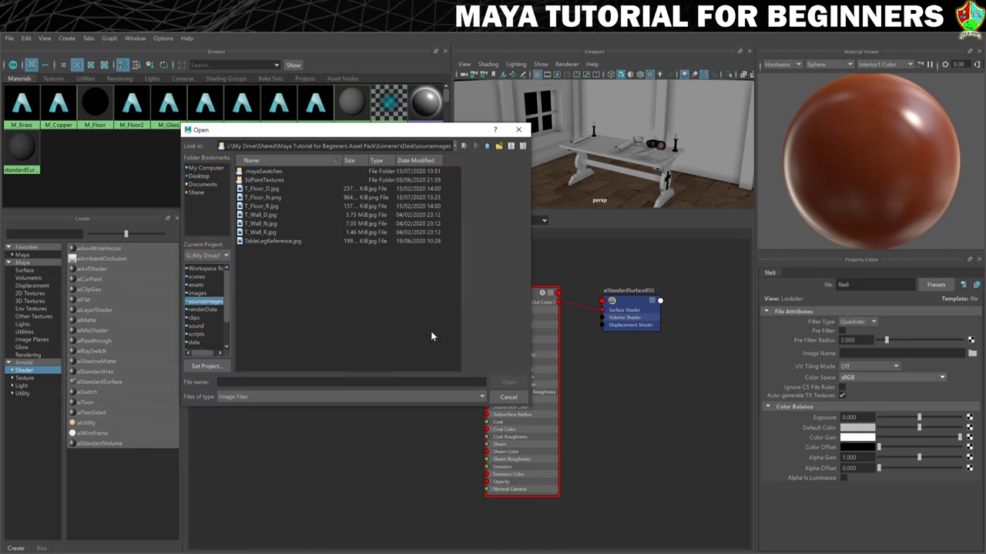
left_click(262, 217)
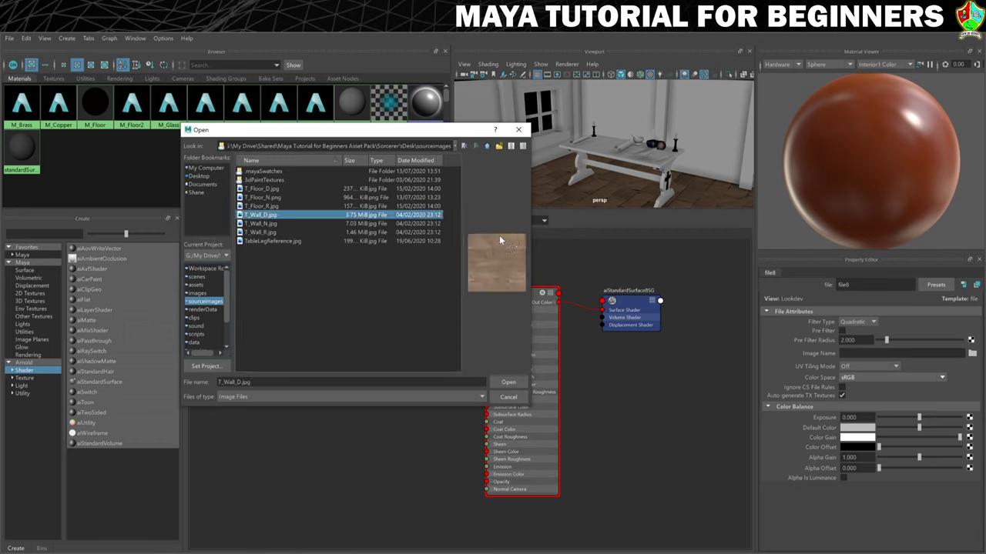
left_click(508, 382)
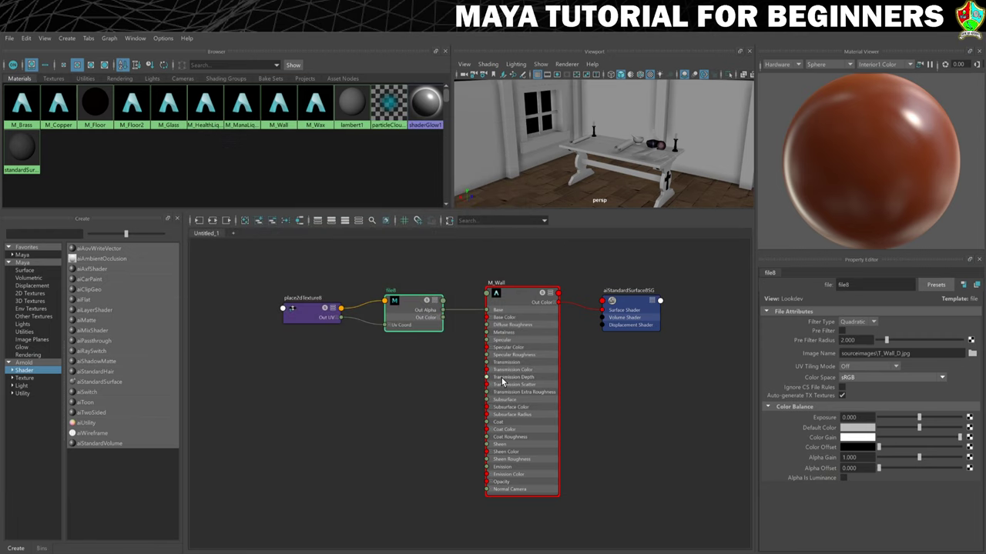
left_click(502, 378)
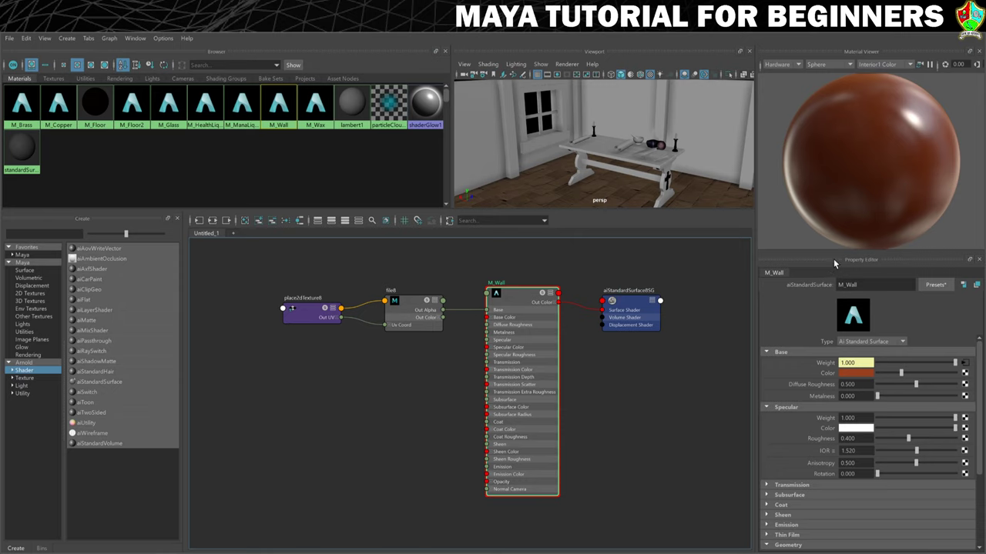
- Break the alpha link on Base Color and connect file8's Out Color to M_Wall's Base Color
right_click(827, 368)
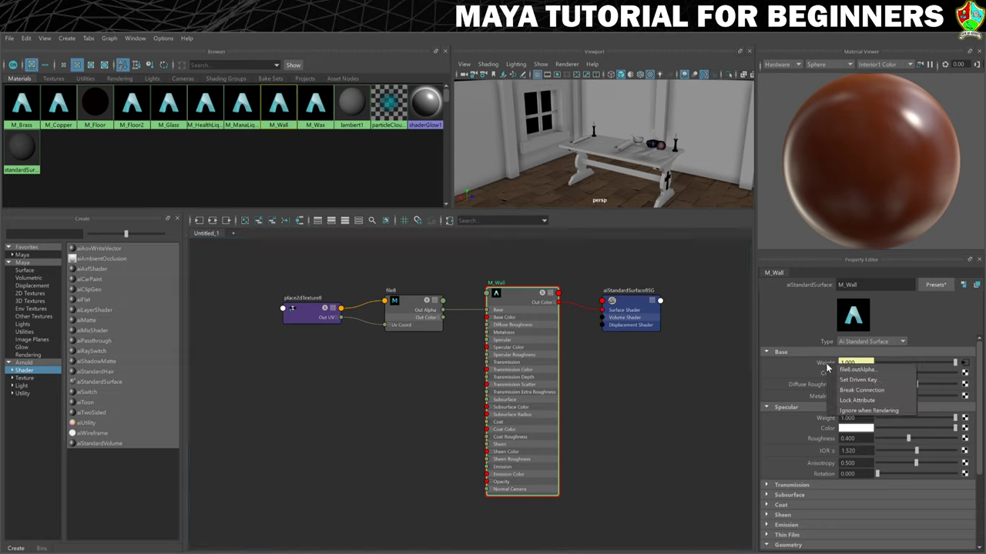
left_click(862, 389)
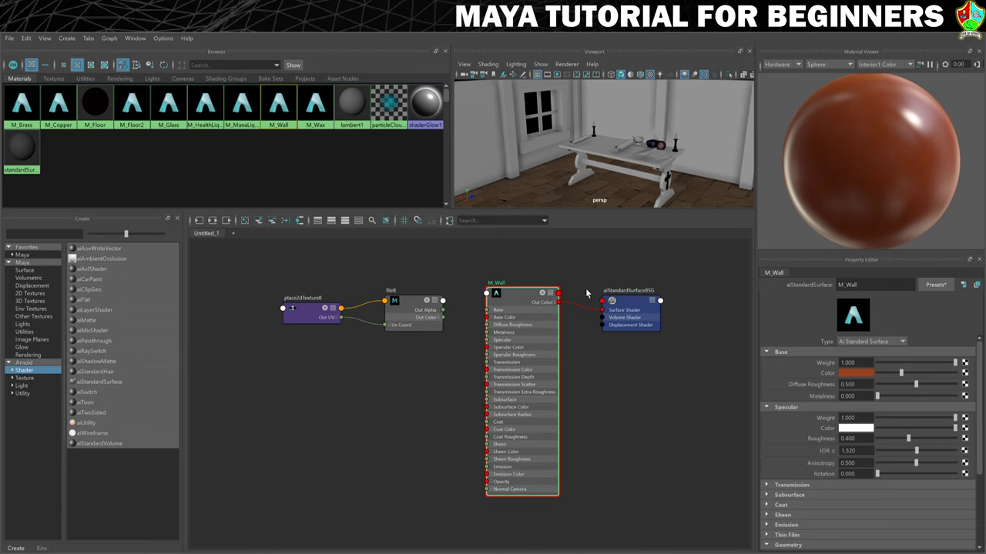
left_click_drag(444, 318, 488, 318)
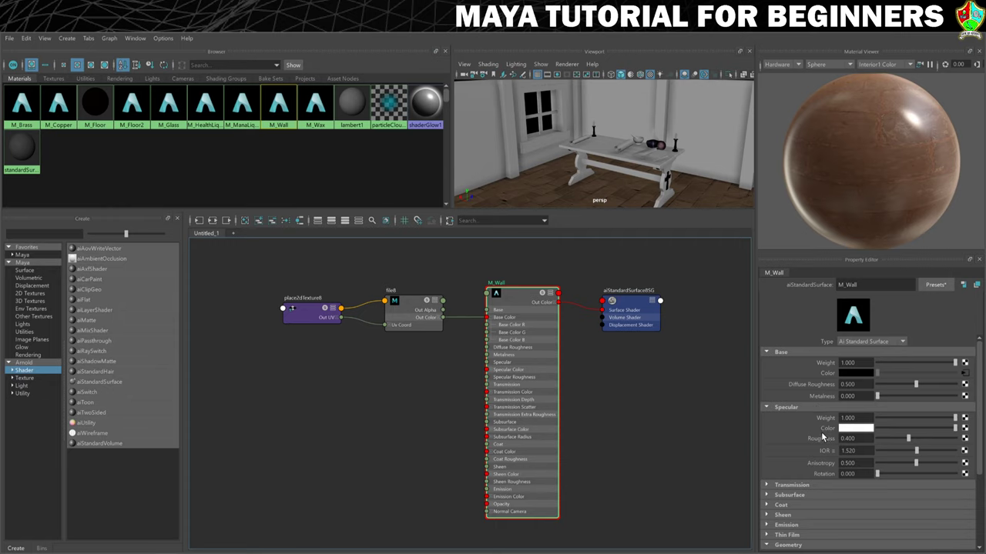
left_click(965, 439)
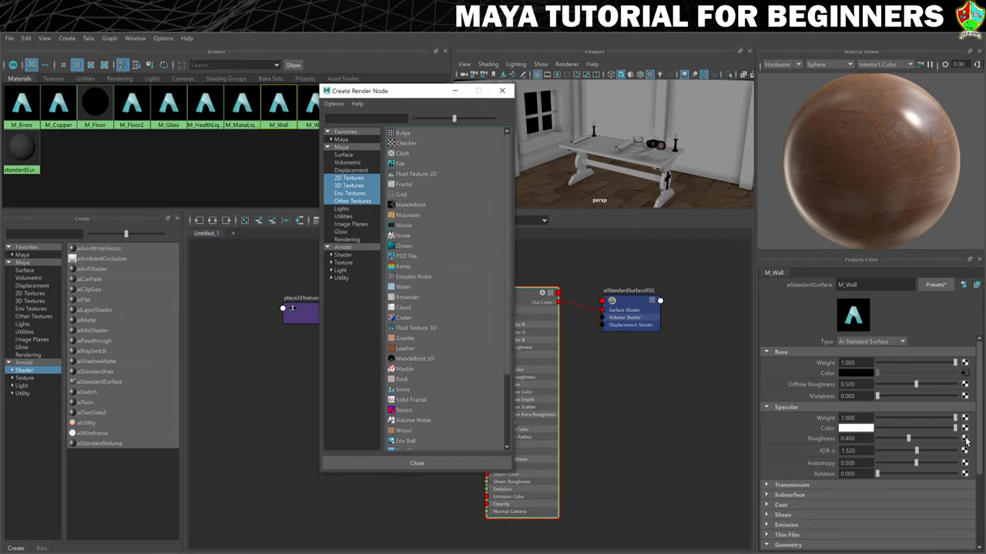
- Add a file texture loading T_Wall_R.jpg to M_Wall's specular roughness
left_click(401, 164)
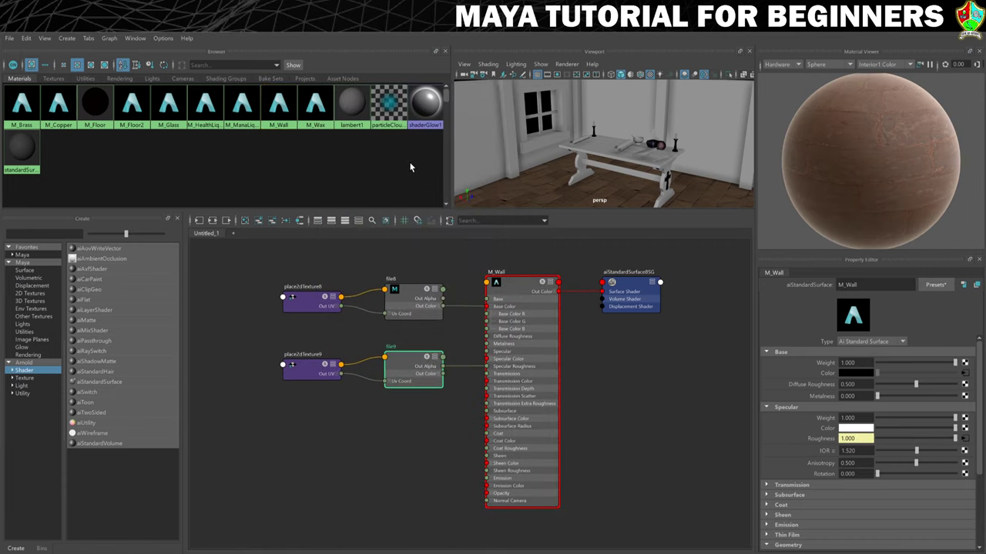
left_click(972, 353)
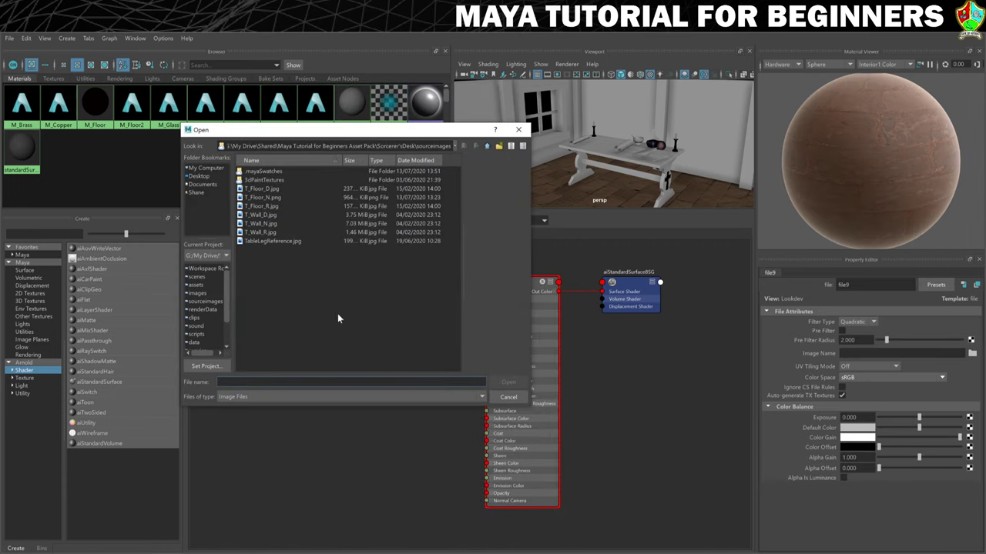
left_click(262, 239)
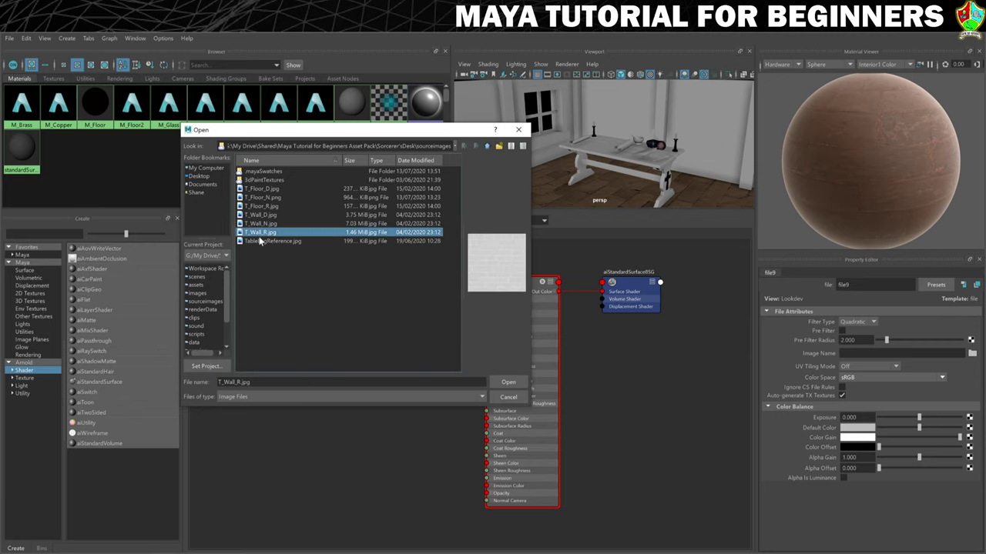
left_click(508, 382)
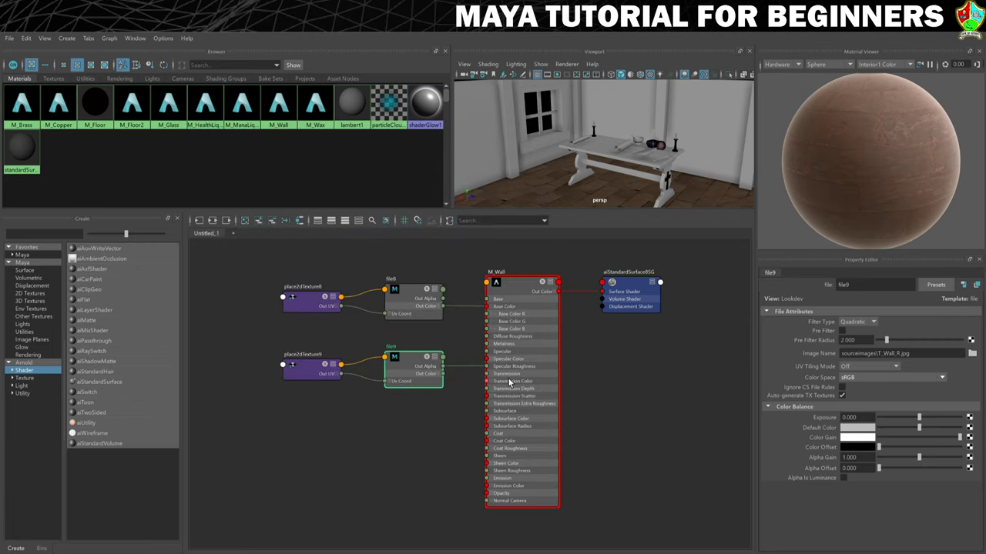
left_click(512, 286)
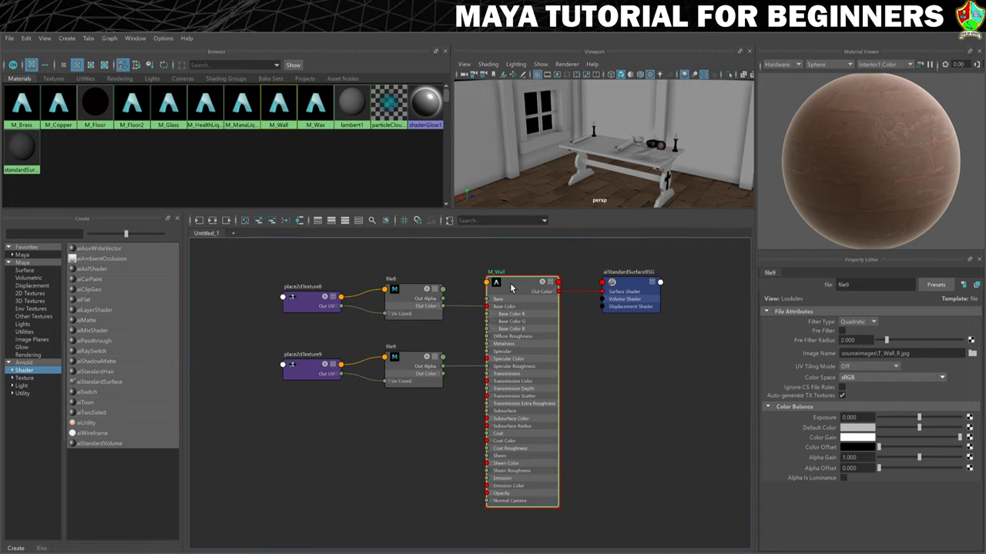
scroll(824, 399, "down", 5)
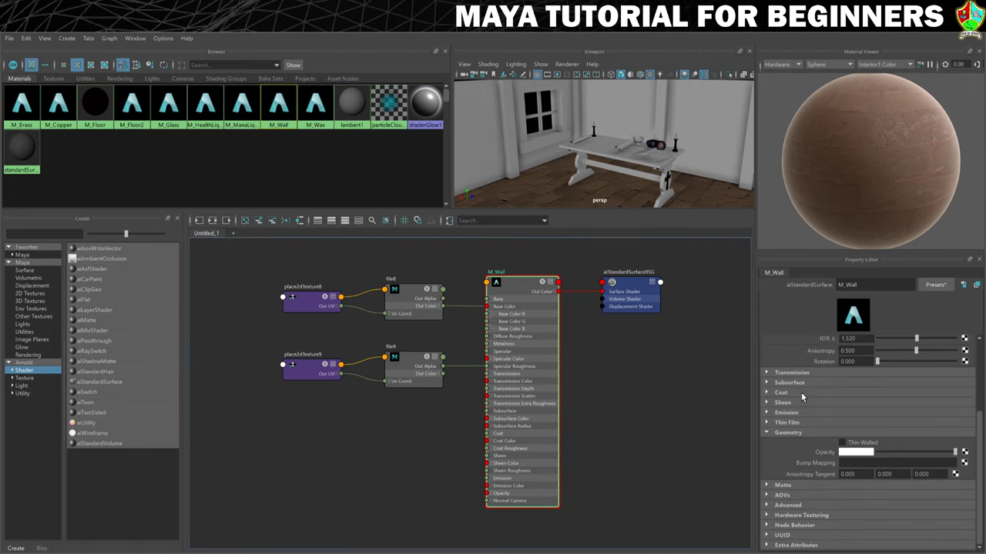
- Add a file texture bump to M_Wall with bump2d set to Tangent Space Normals
left_click(965, 463)
left_click(401, 163)
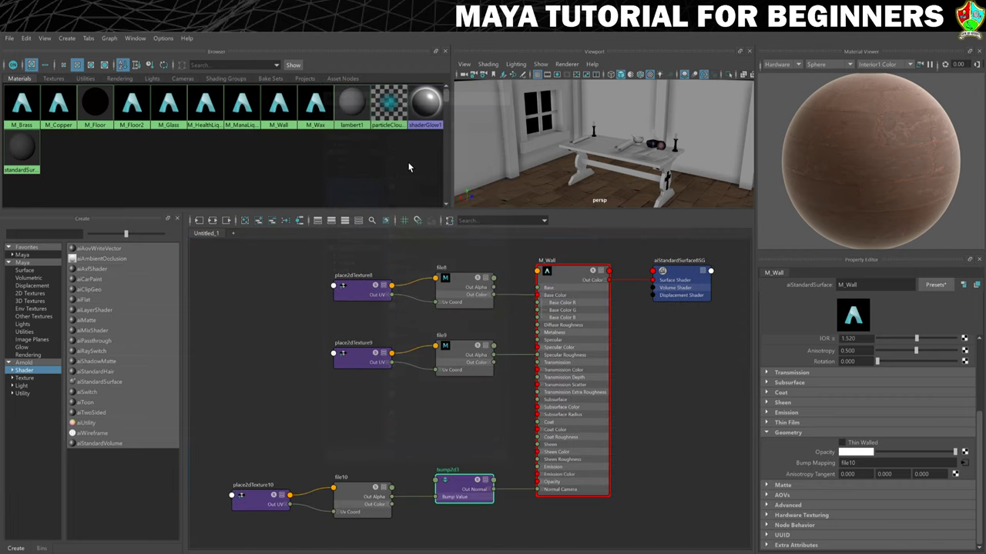
left_click(864, 344)
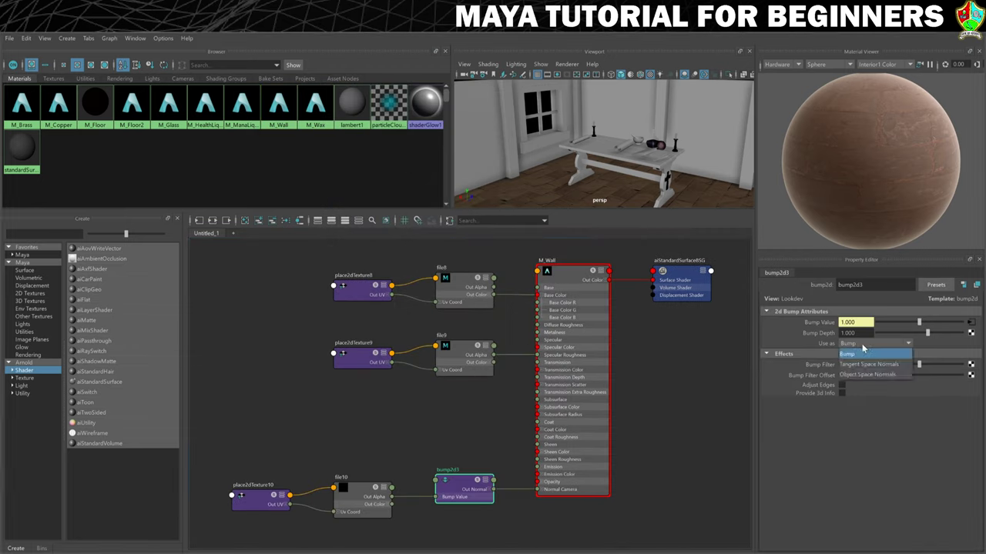
left_click(871, 365)
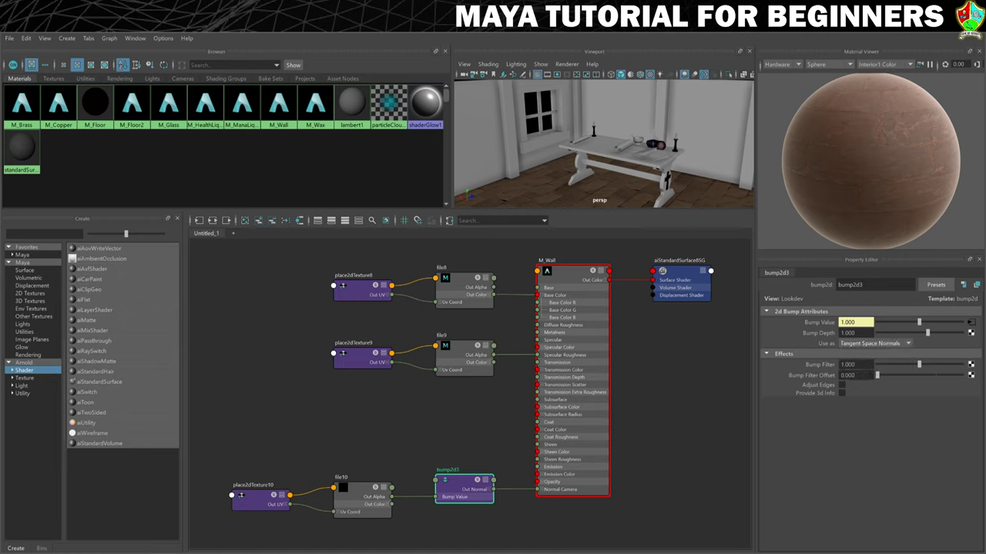
left_click(971, 323)
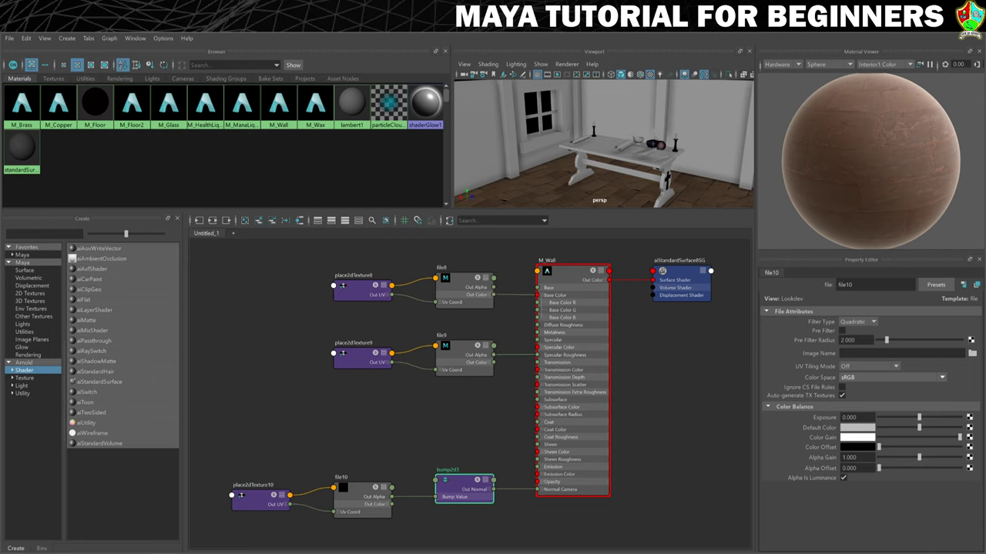
left_click(972, 353)
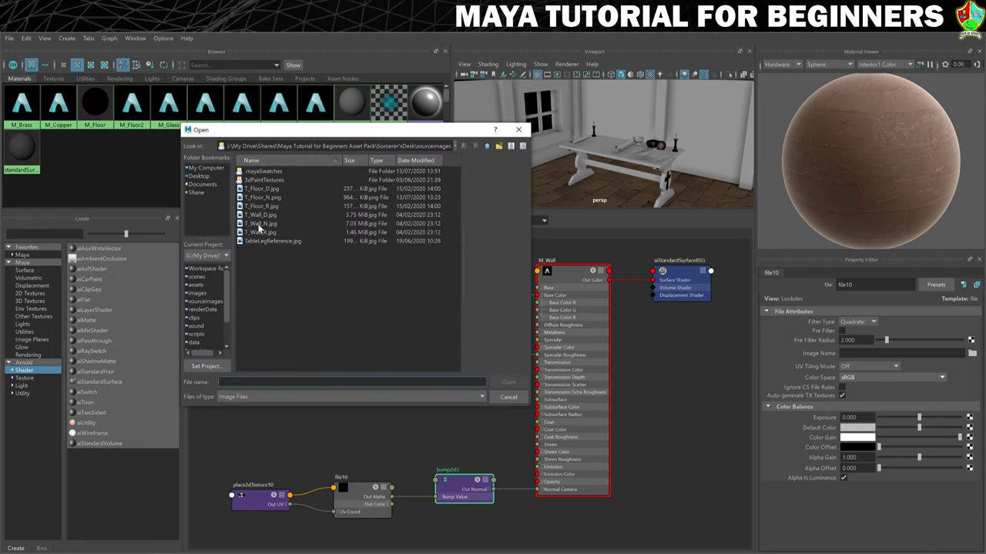
- Load T_Wall_N.jpg into file10, then preview M_Wall in Arnold and back in Hardware
left_click(260, 228)
left_click(506, 383)
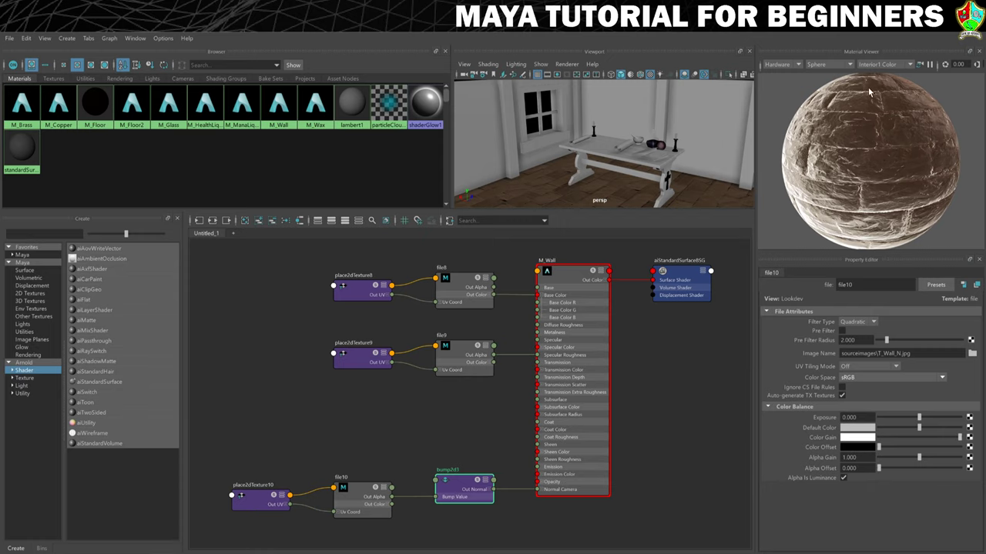
left_click(799, 67)
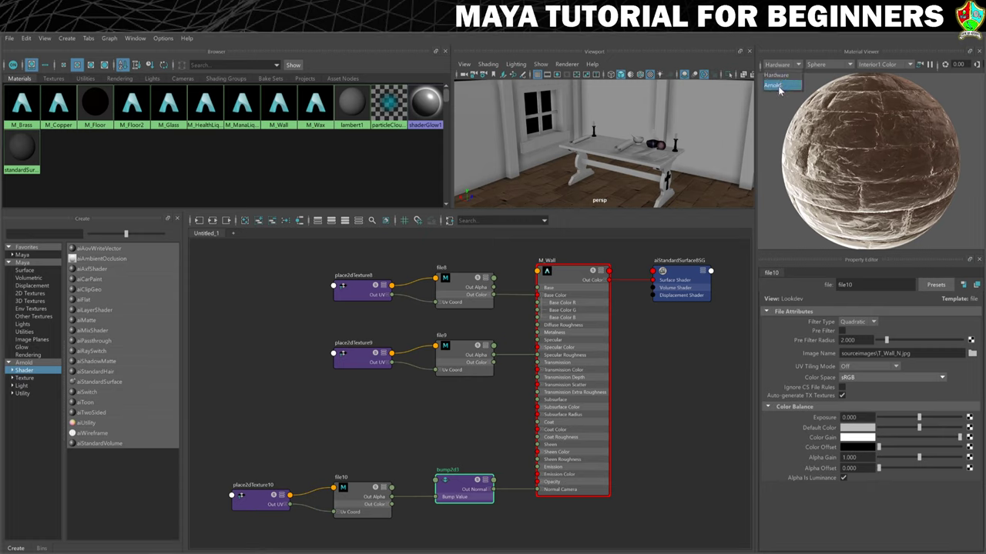
left_click(778, 85)
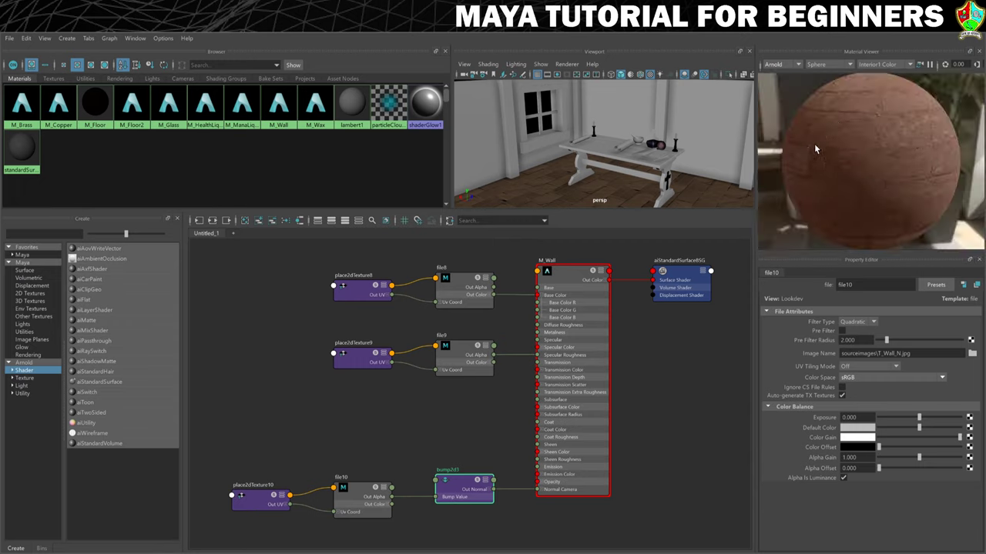
left_click(778, 64)
left_click(779, 75)
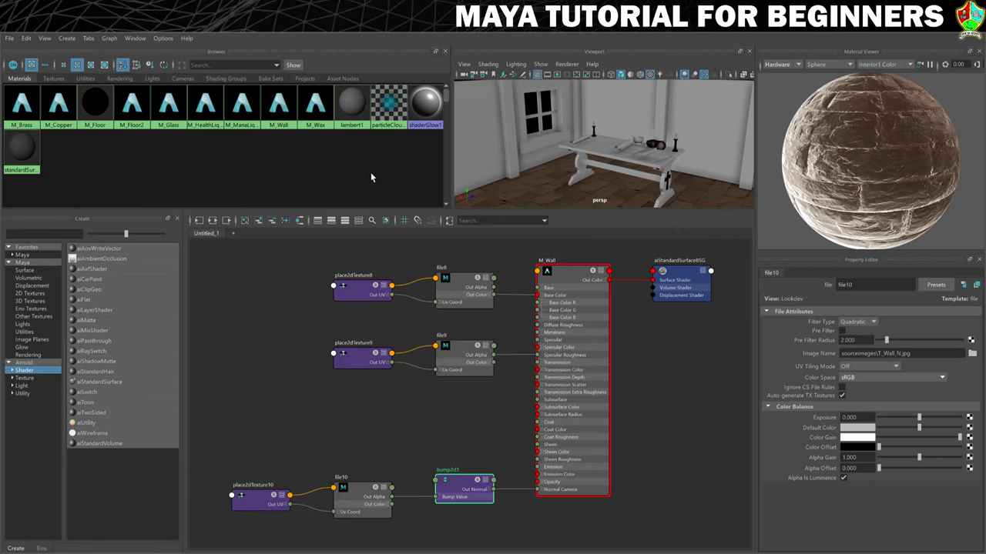
- Drag M_Wall from the Hypershade Browser onto the back wall, then the left wall
middle_click_drag(282, 116, 689, 122)
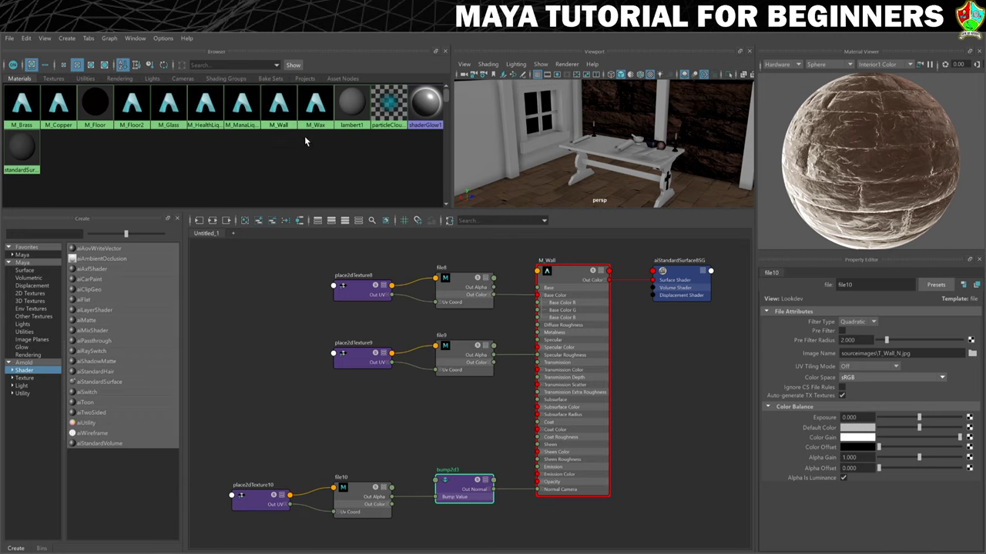
middle_click_drag(279, 108, 493, 137)
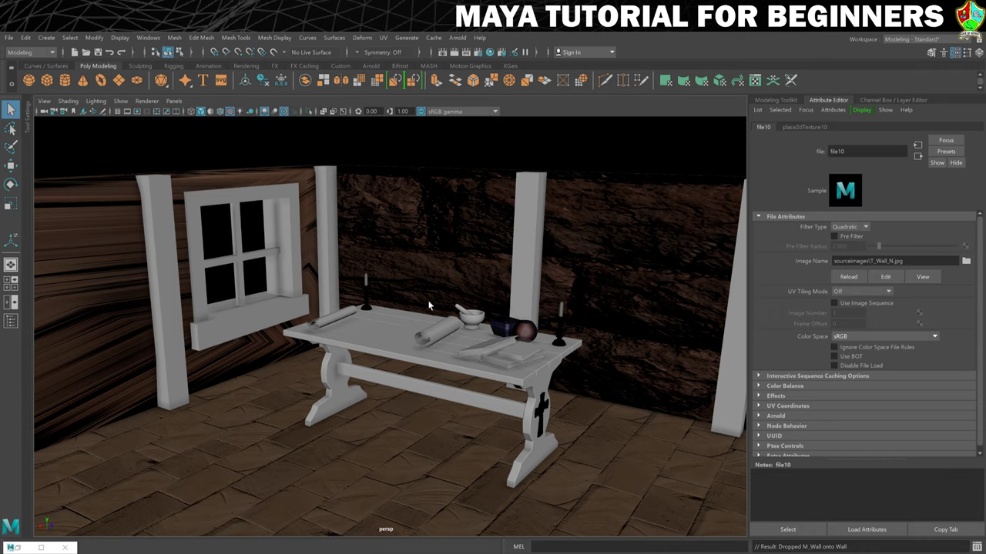
- Select the back wall to show its Wall1Shape attributes and dolly the camera out
left_click(442, 226)
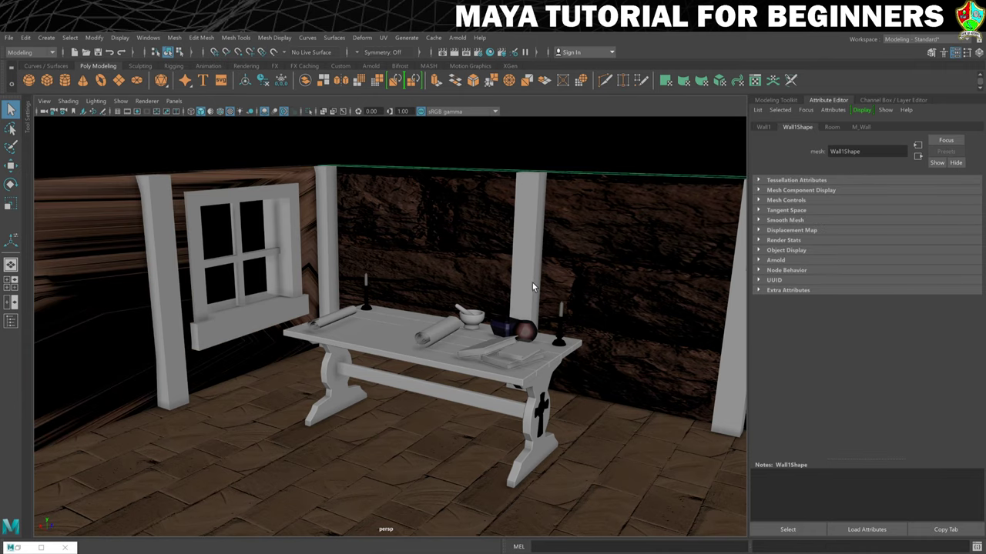
scroll(533, 287, "down", 2)
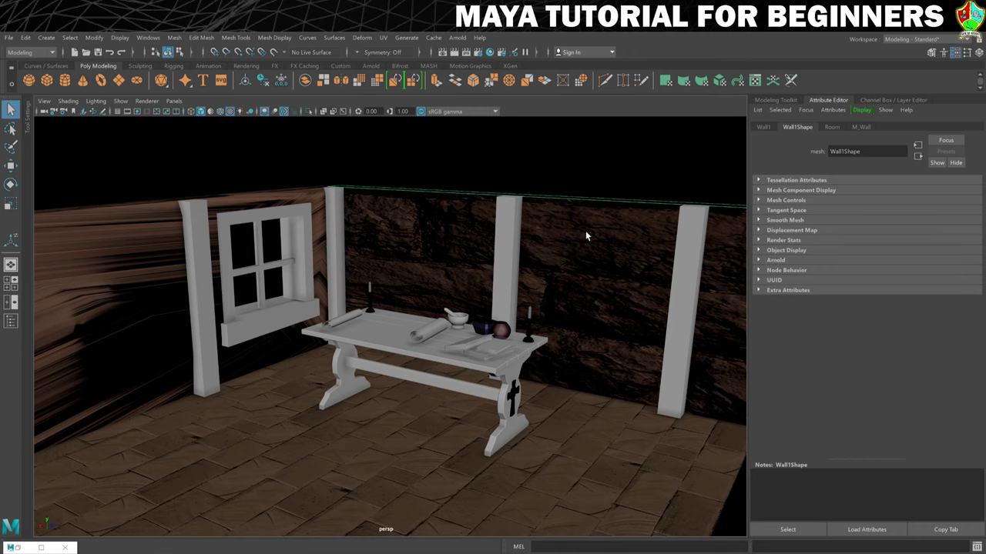
- Apply a planar UV projection from the Z axis (polyPlanarProj3) to the back wall
left_click(384, 38)
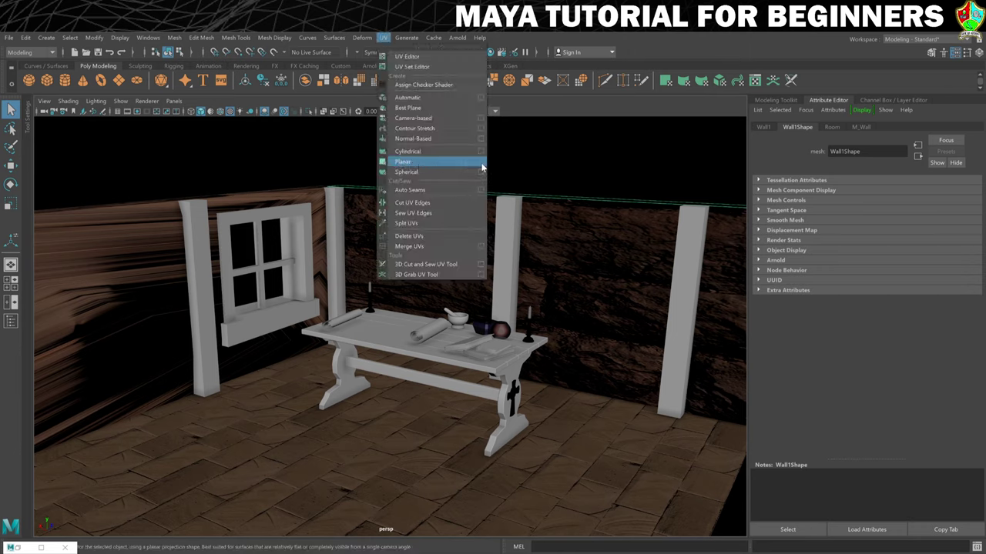
left_click(483, 162)
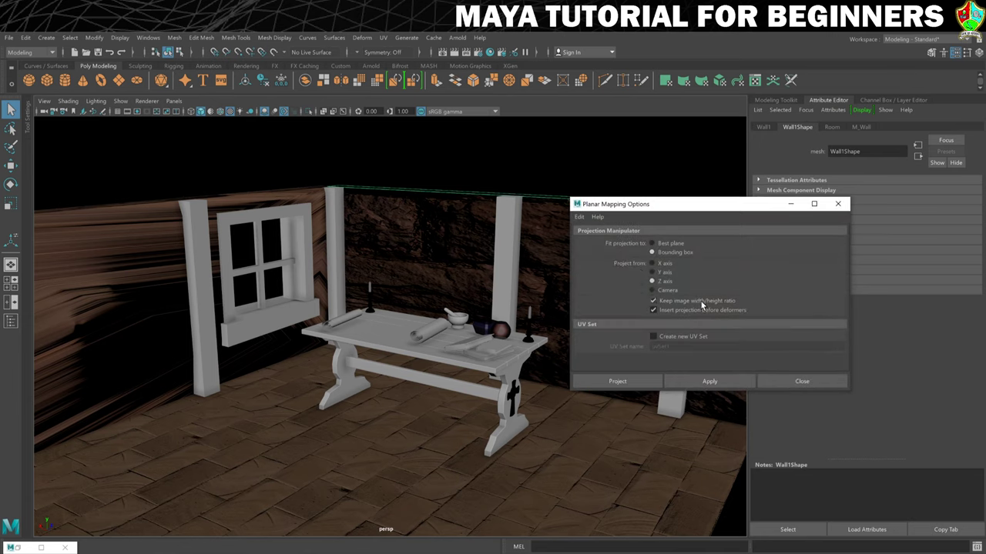
left_click(618, 382)
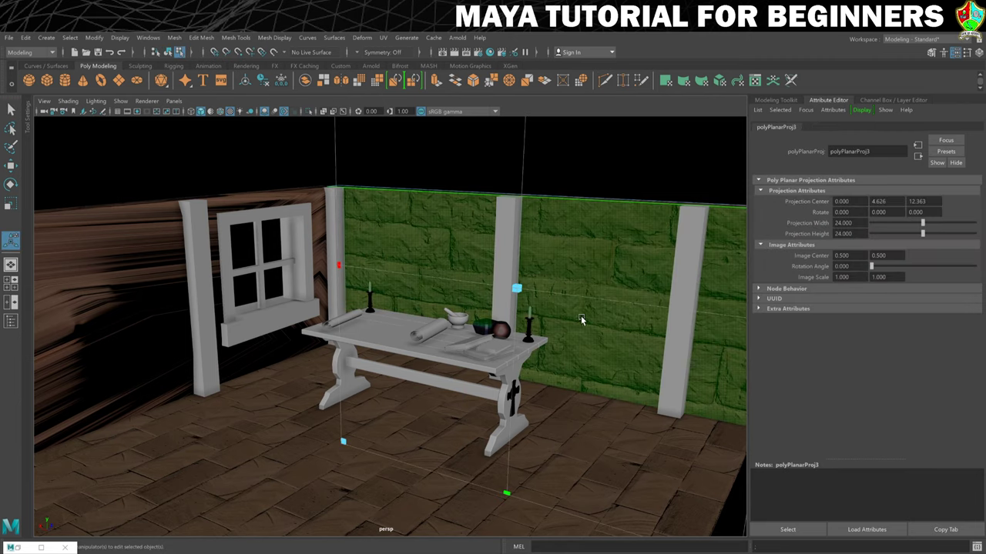
scroll(579, 316, "down", 5)
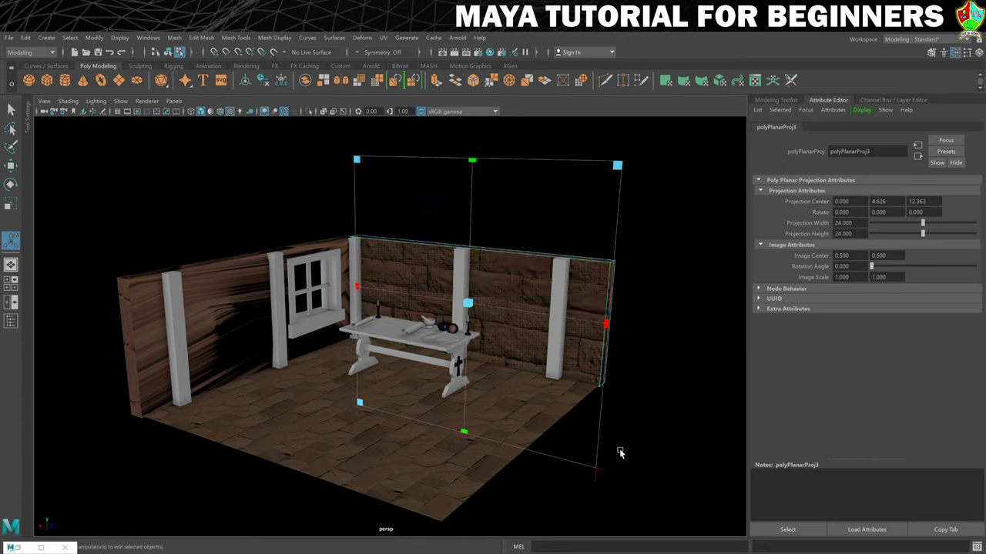
- Scale the back wall's polyPlanarProj3 projection down to 9.619 and return to Object Mode
left_click_drag(618, 165, 500, 229)
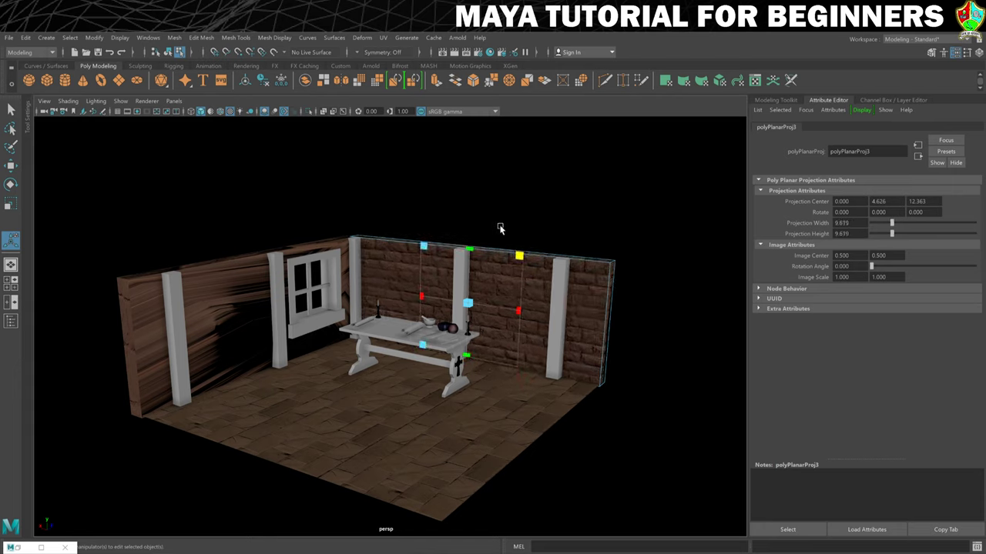
left_click_drag(499, 228, 499, 228)
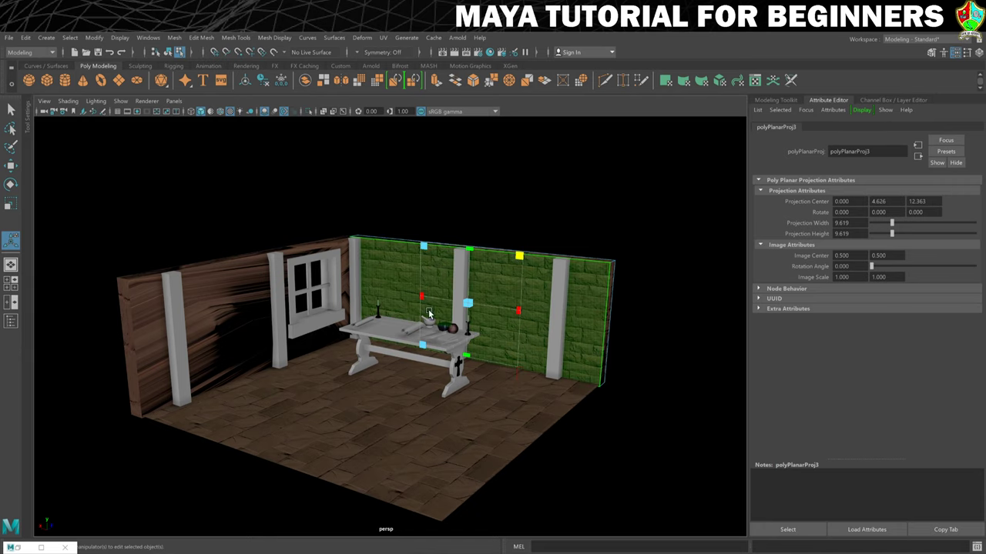
right_click_drag(537, 329, 625, 276)
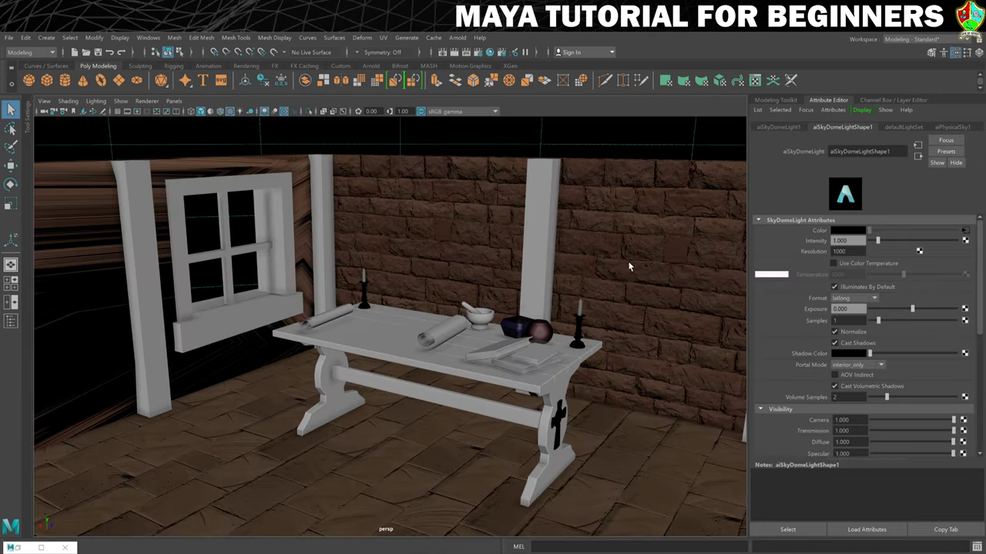
left_click_drag(627, 264, 493, 251, "alt")
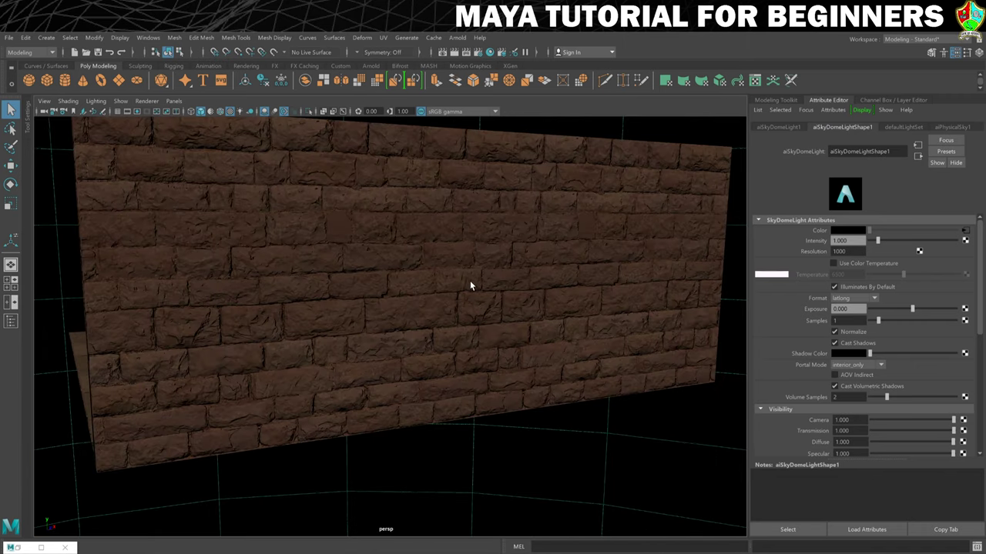
- Tumble around the table and window to inspect the room, then select the stretched left wall
left_click_drag(460, 259, 514, 245, "alt")
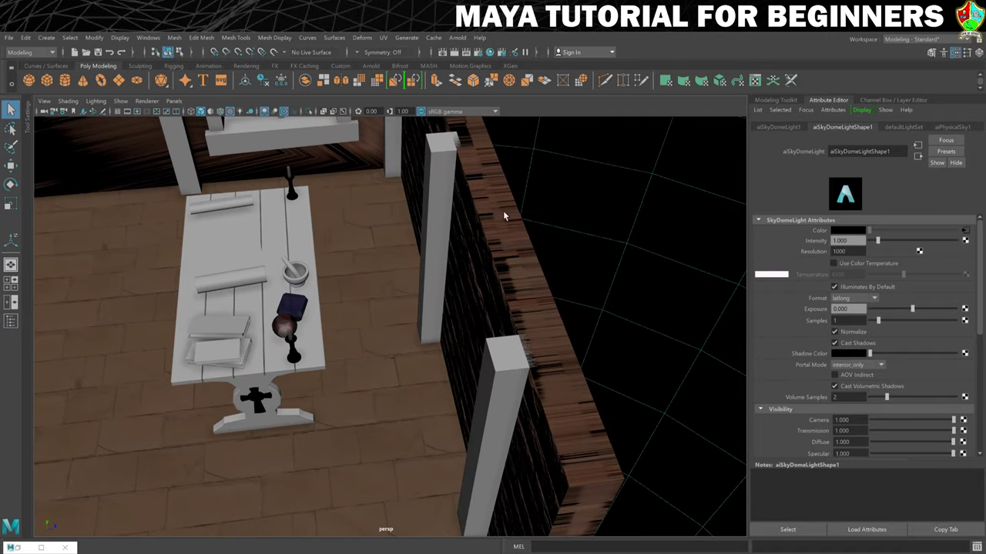
left_click_drag(553, 309, 517, 247, "alt")
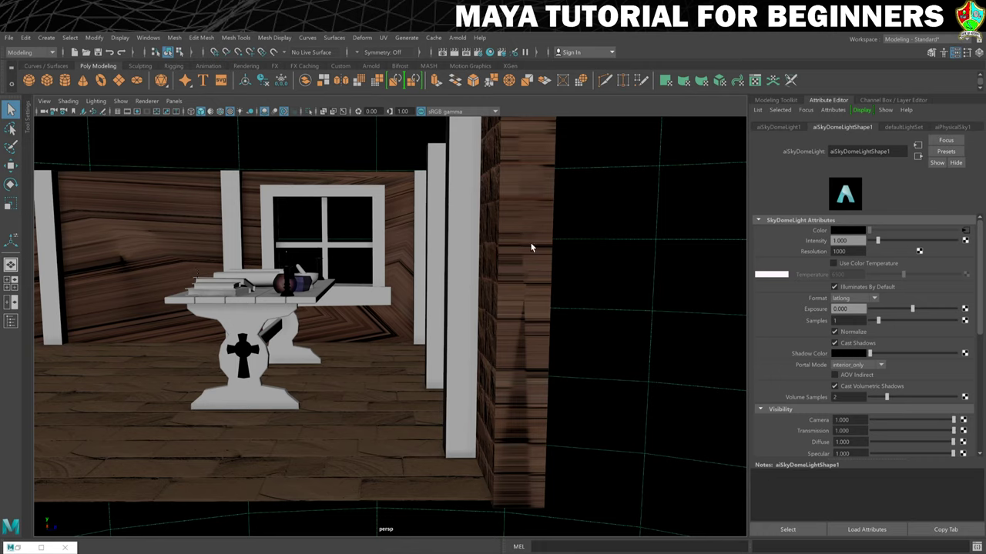
right_click_drag(511, 234, 499, 237, "alt")
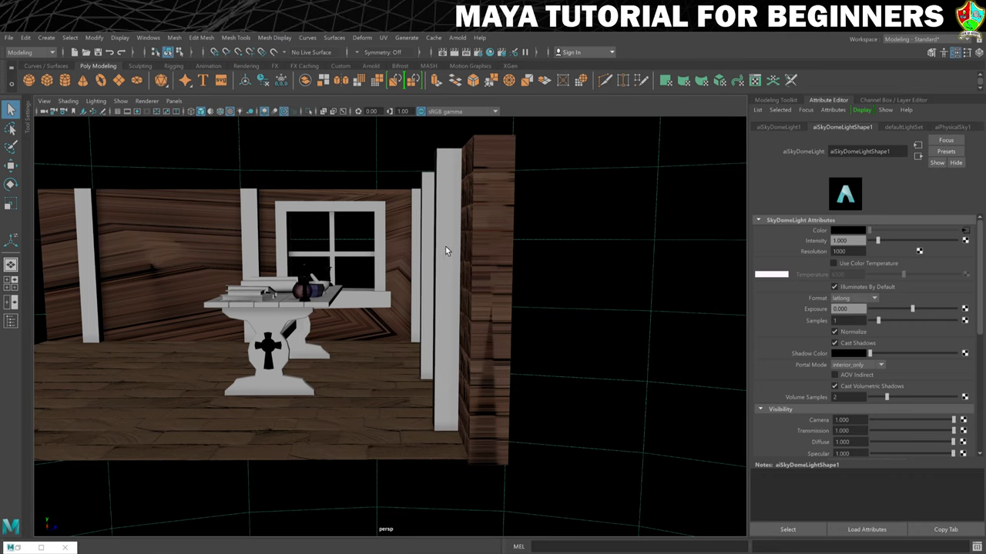
left_click_drag(337, 317, 495, 311, "alt")
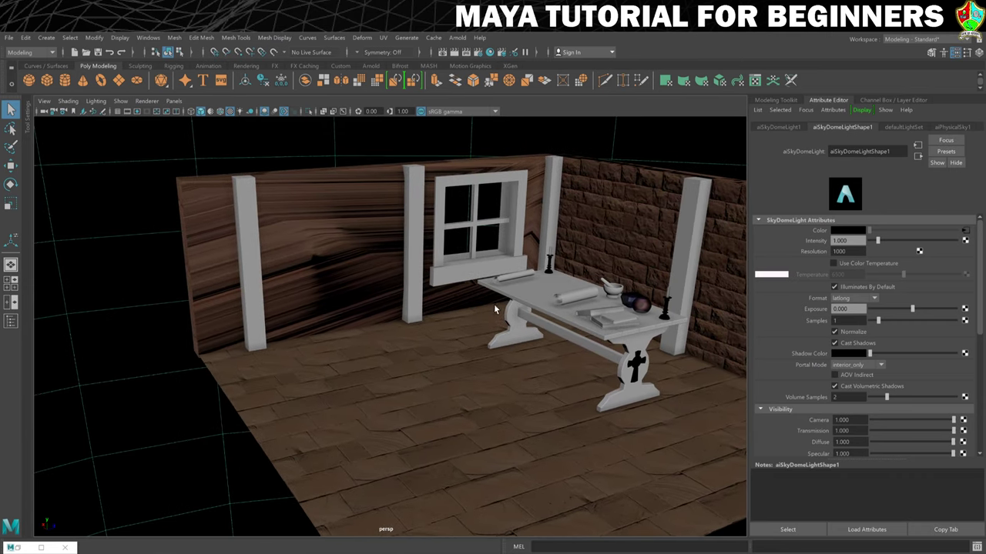
left_click(384, 271)
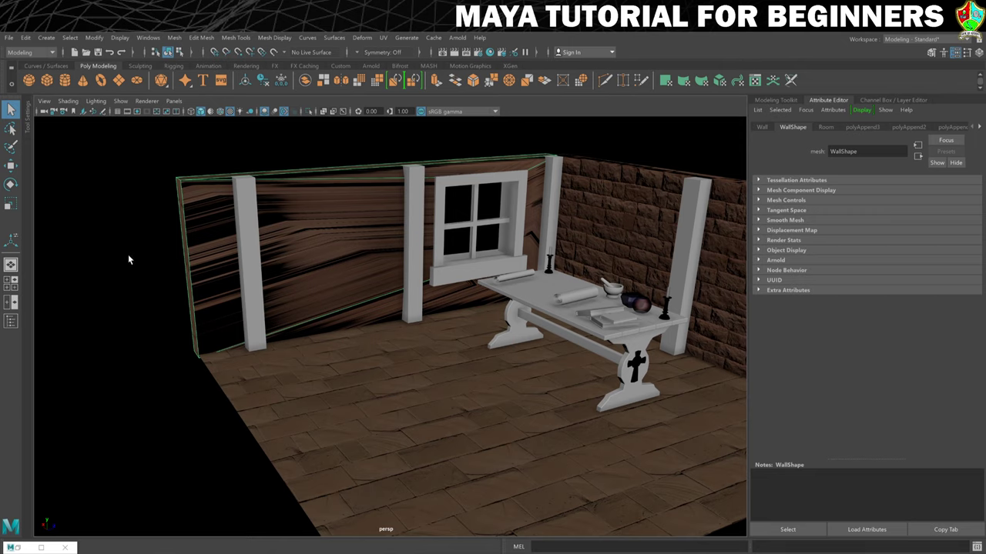
- Apply a planar UV projection to the left wall along the X axis
left_click(382, 38)
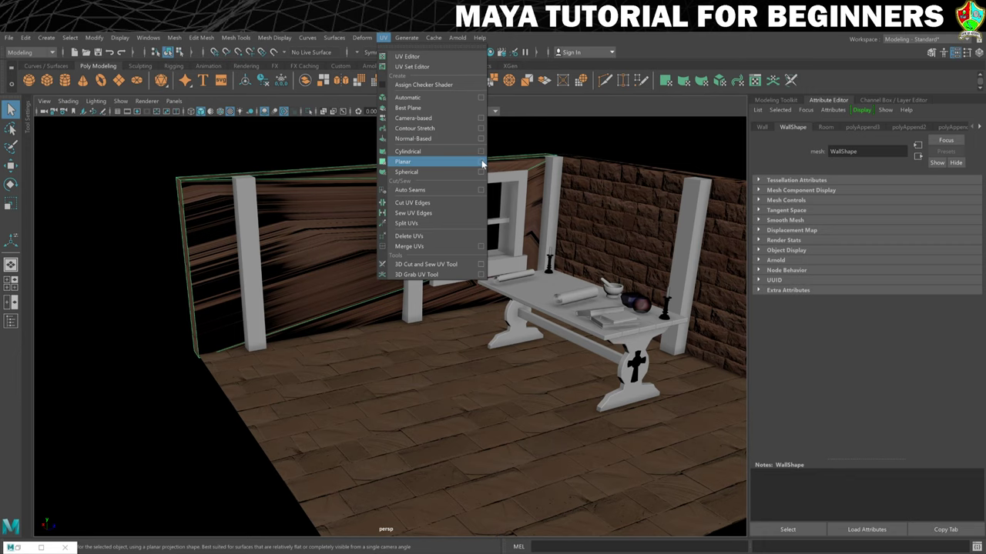
left_click(482, 162)
left_click(660, 263)
left_click(631, 384)
left_click_drag(577, 305, 533, 257, "alt")
- Shrink polyPlanarProj4 to 9.615 so the bricks match, then return to Object Mode
left_click_drag(505, 137, 442, 224)
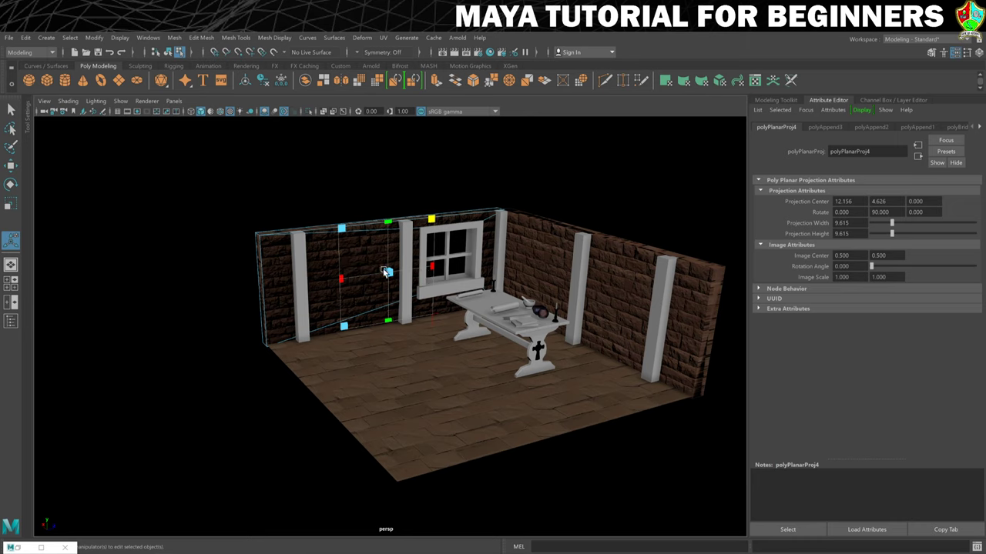
right_click_drag(308, 266, 271, 216)
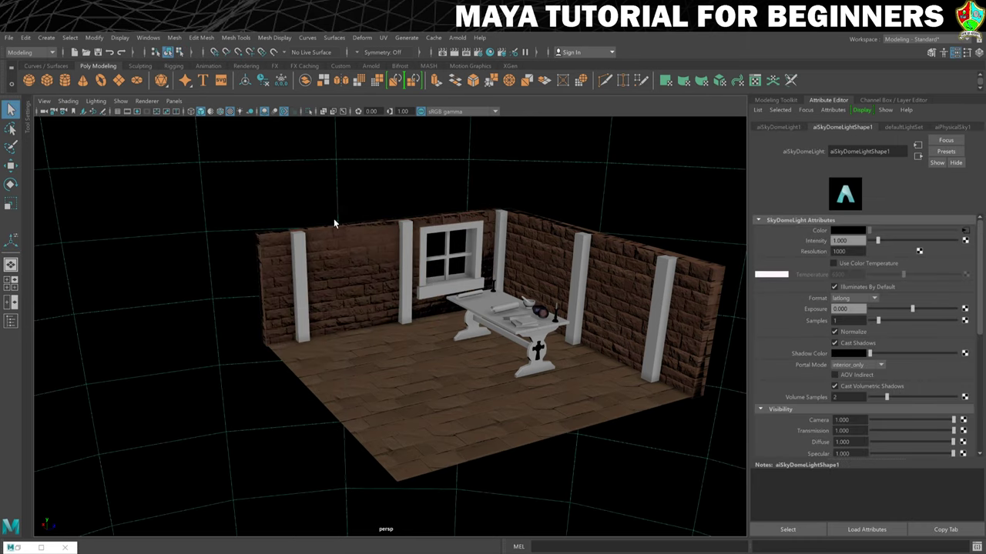
right_click_drag(334, 218, 534, 286, "alt")
left_click_drag(534, 286, 447, 250, "alt")
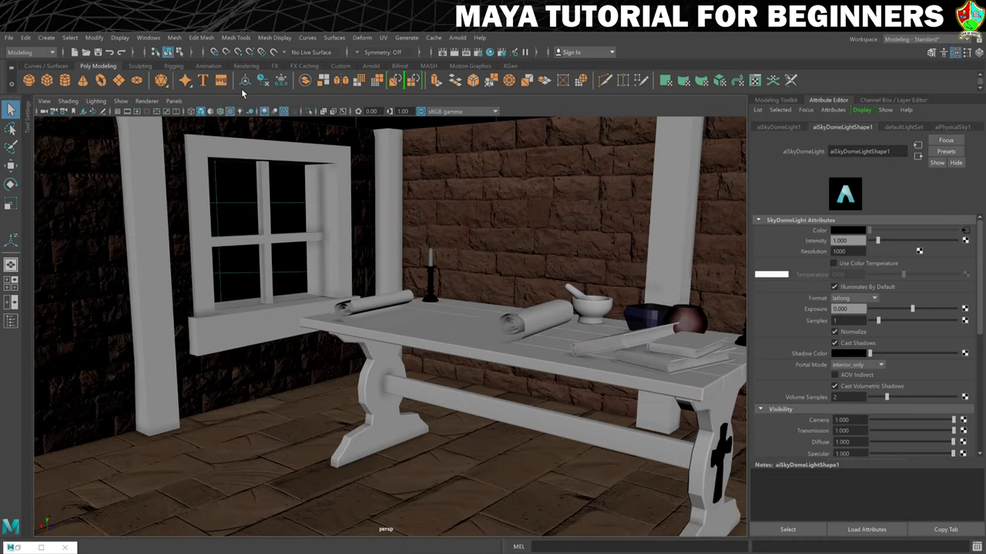